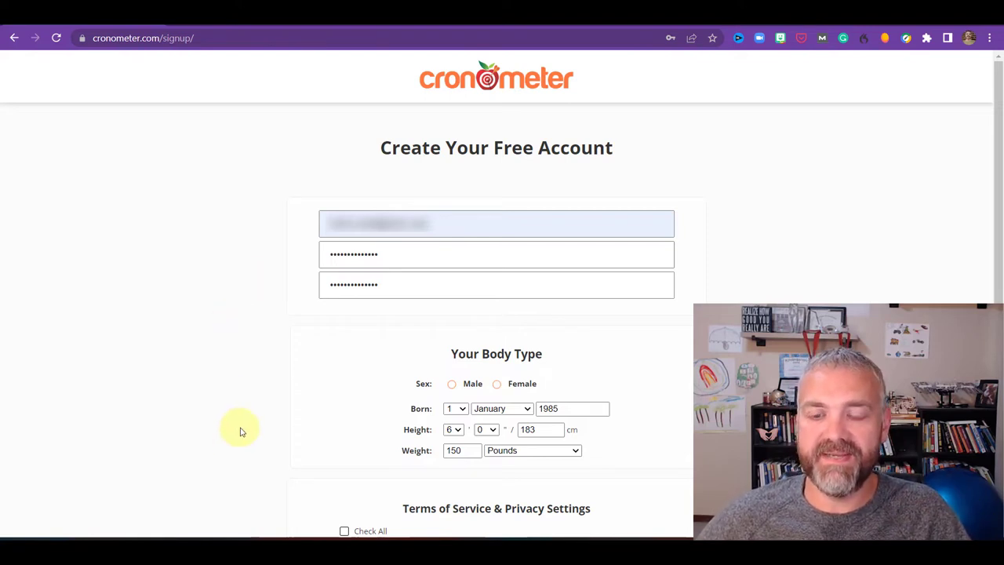
- On the sign-up form, choose Male, keep weight in Pounds, and accept all terms and privacy options
scroll(240, 423, "down", 1)
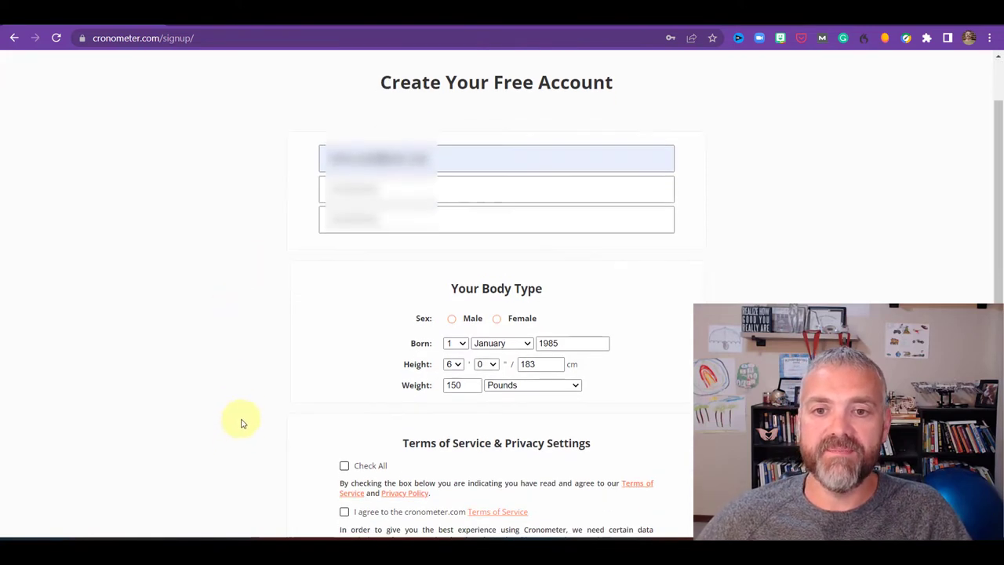
left_click(453, 320)
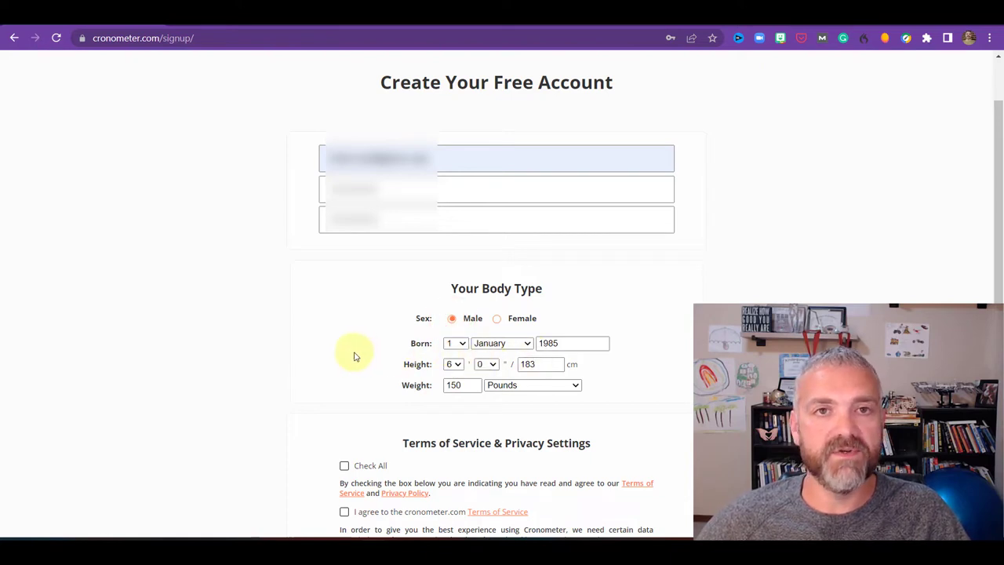
scroll(362, 393, "down", 1)
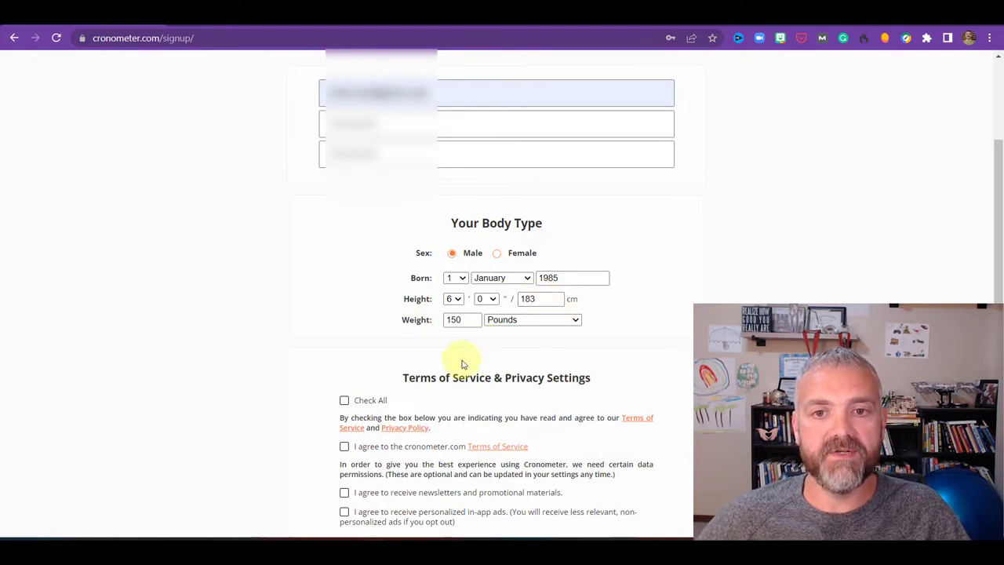
left_click(574, 321)
left_click(567, 319)
scroll(199, 392, "down", 1)
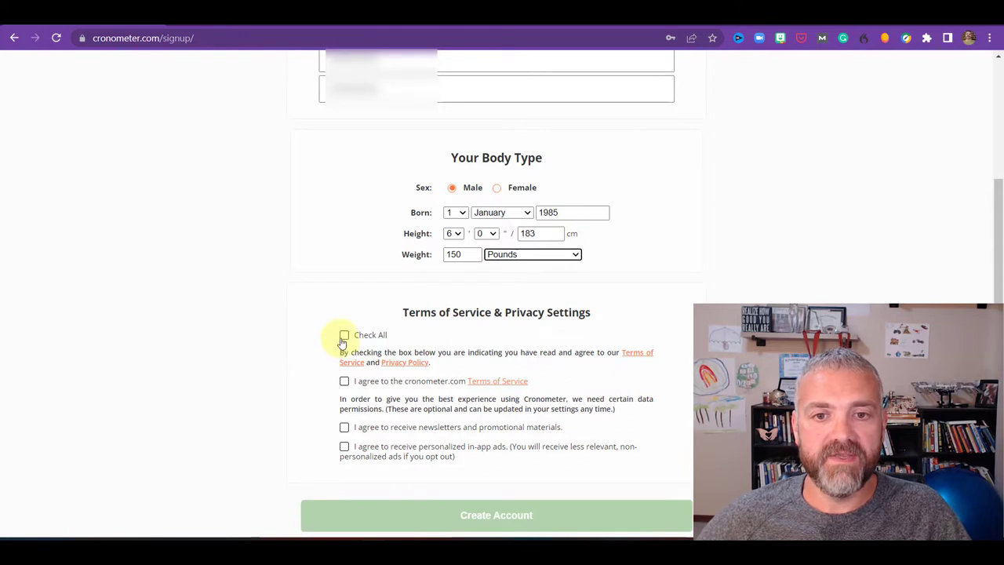
left_click(345, 335)
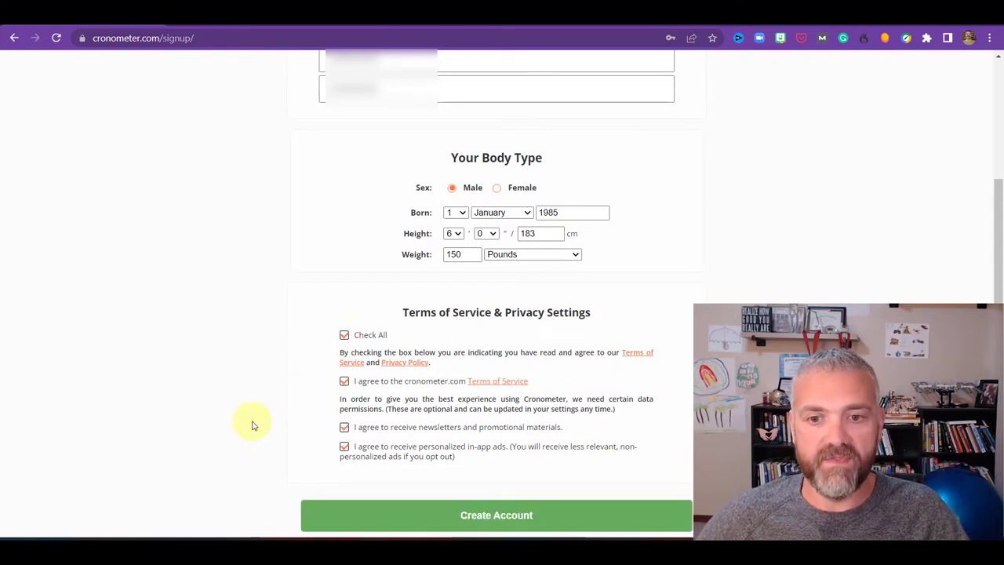
scroll(275, 383, "up", 2)
scroll(370, 444, "down", 3)
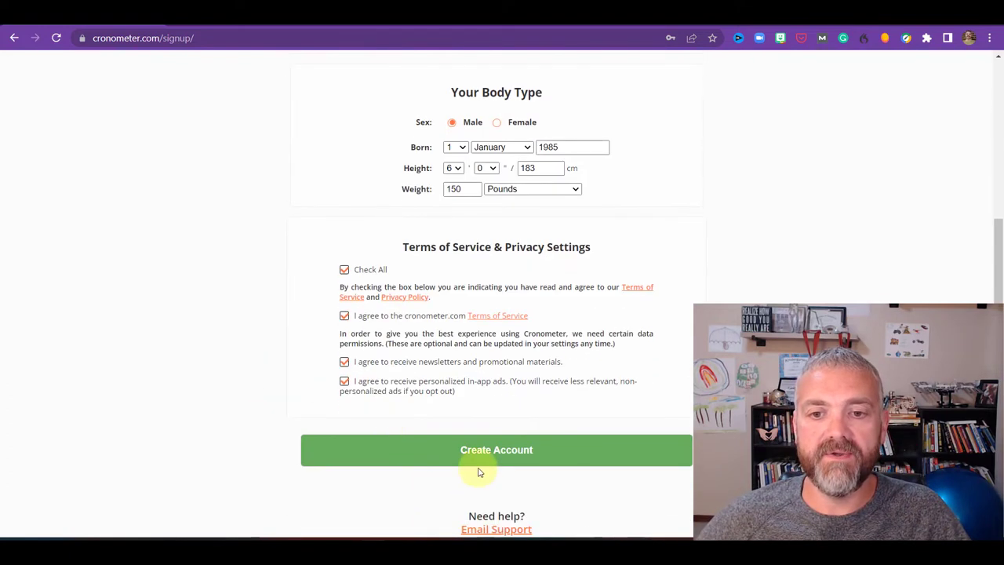
- Submit the sign-up and scroll the new September 2, 2022 diary to its 1973 kcal energy summary
left_click(489, 450)
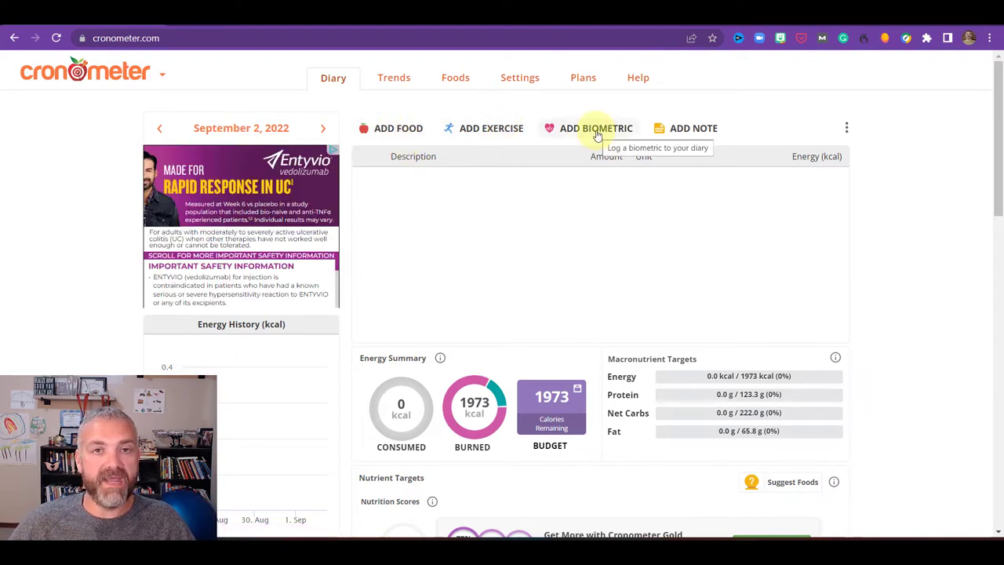
scroll(467, 436, "down", 2)
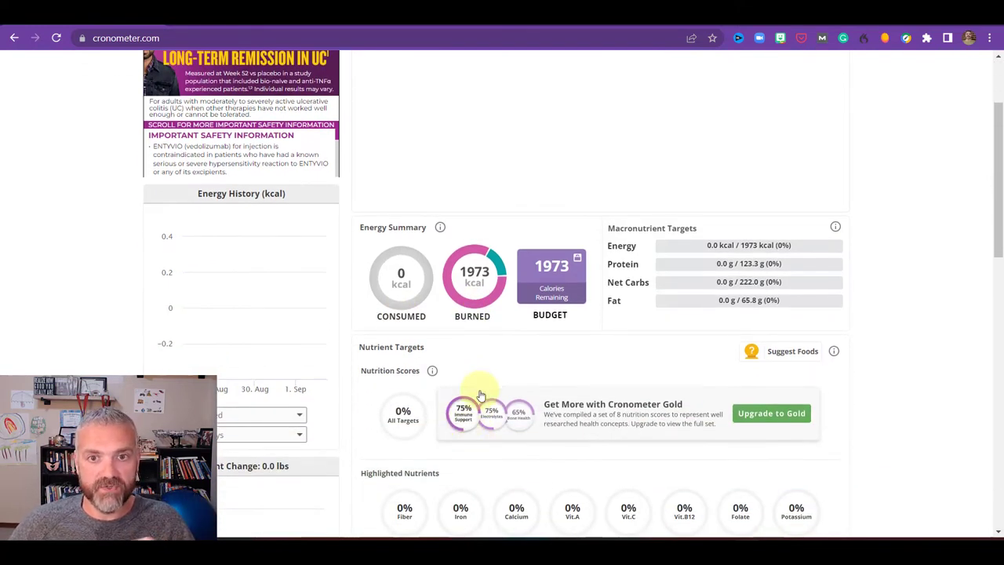
mouse_move(480, 304)
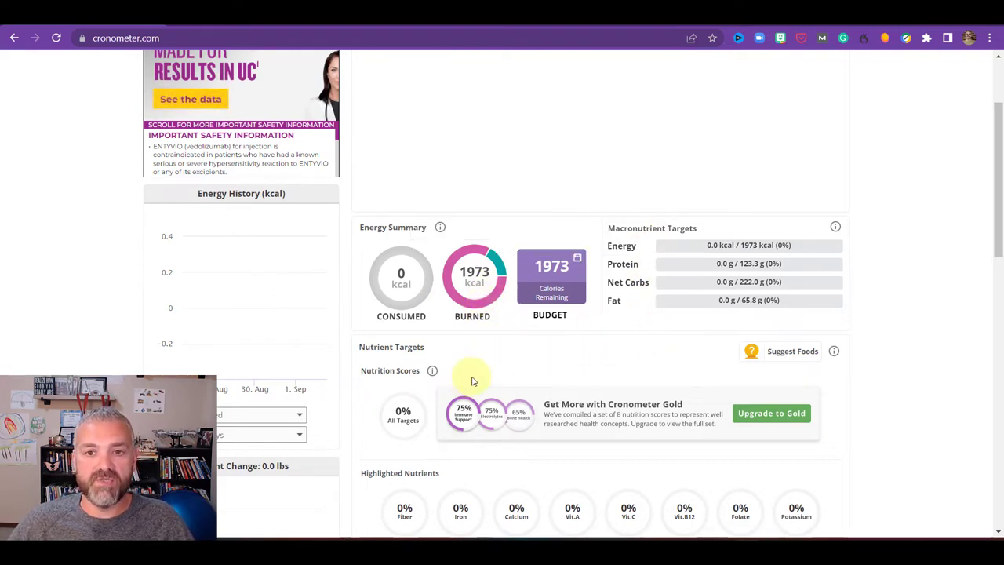
scroll(470, 382, "down", 2)
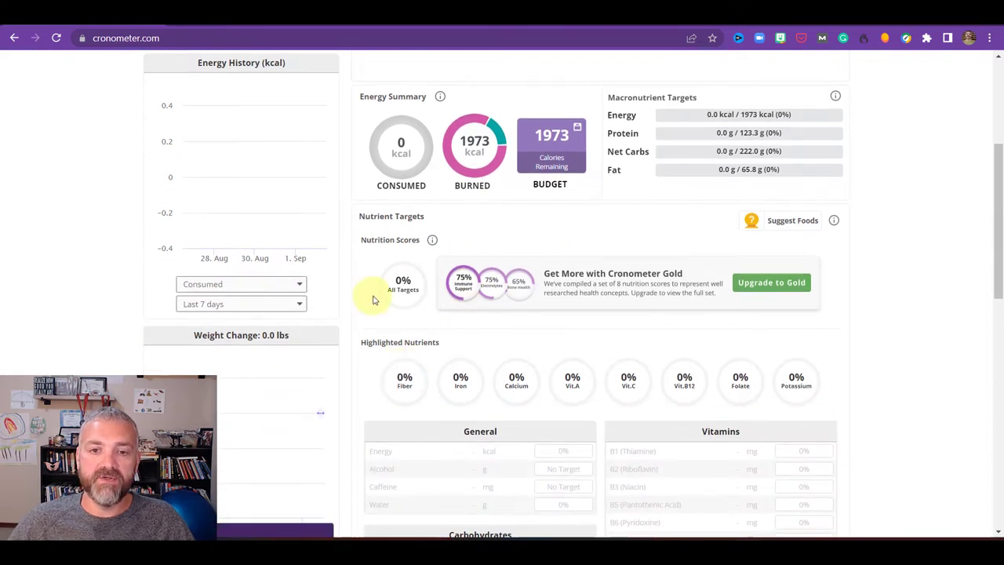
scroll(377, 305, "down", 2)
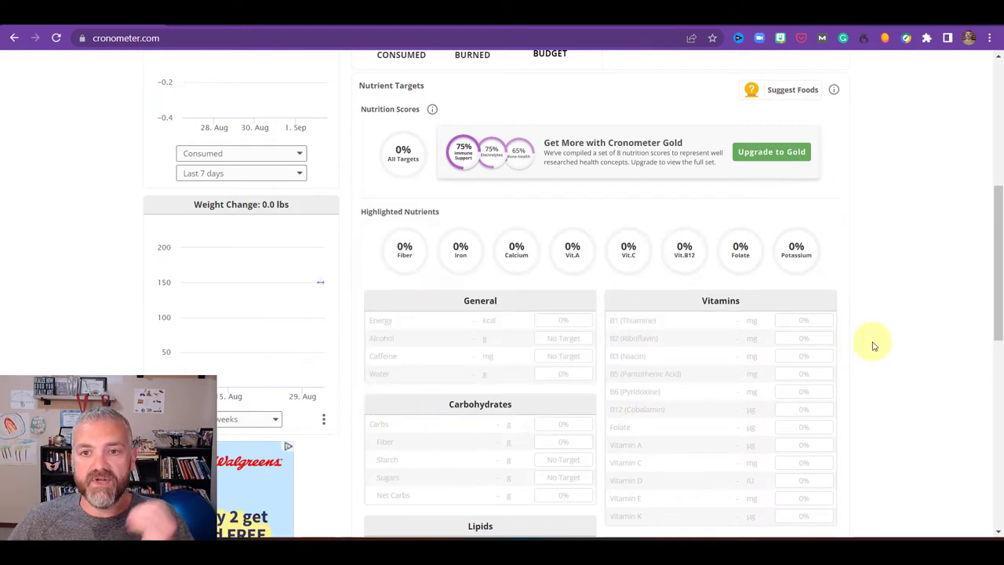
scroll(855, 343, "down", 2)
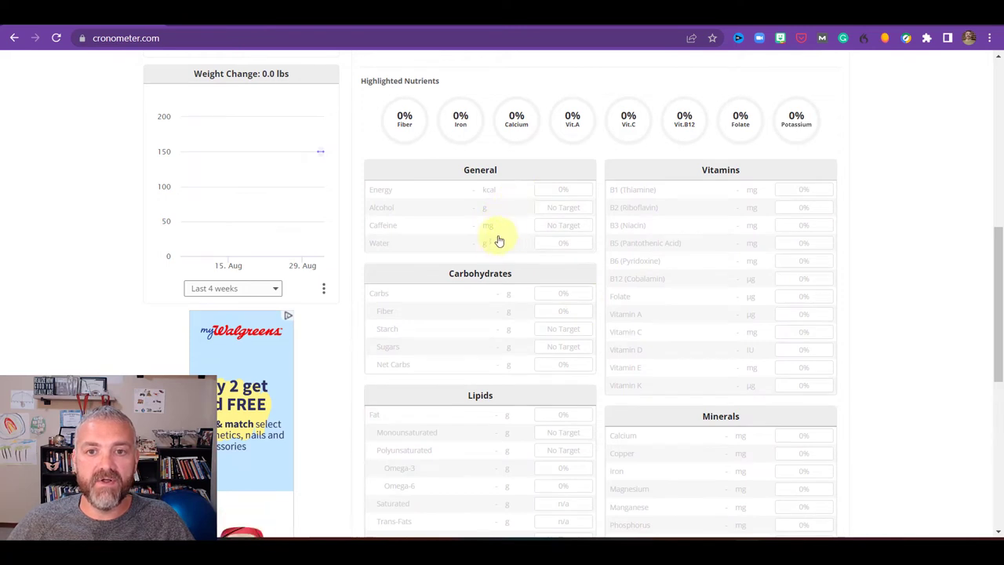
scroll(478, 445, "down", 3)
scroll(479, 448, "down", 2)
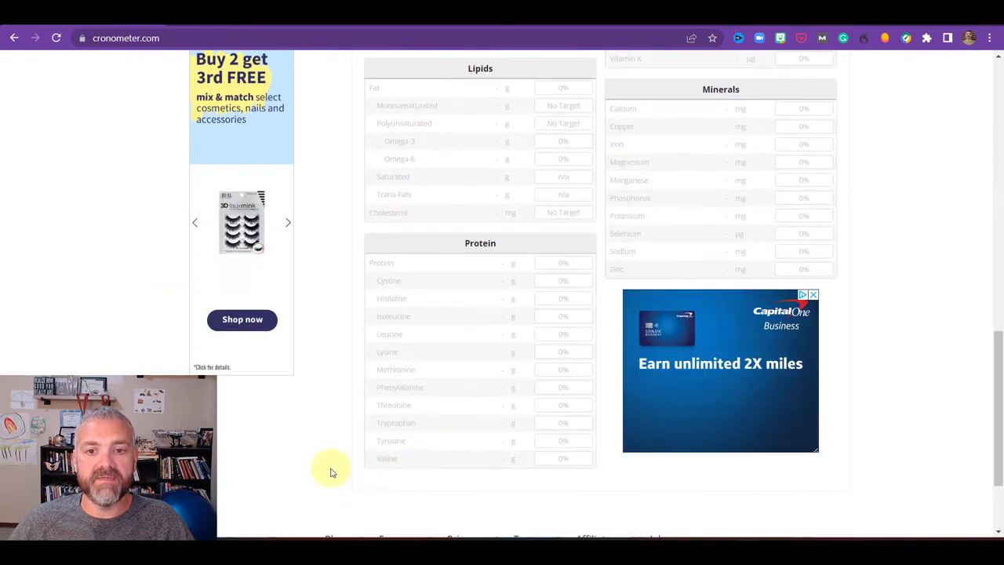
scroll(902, 334, "up", 4)
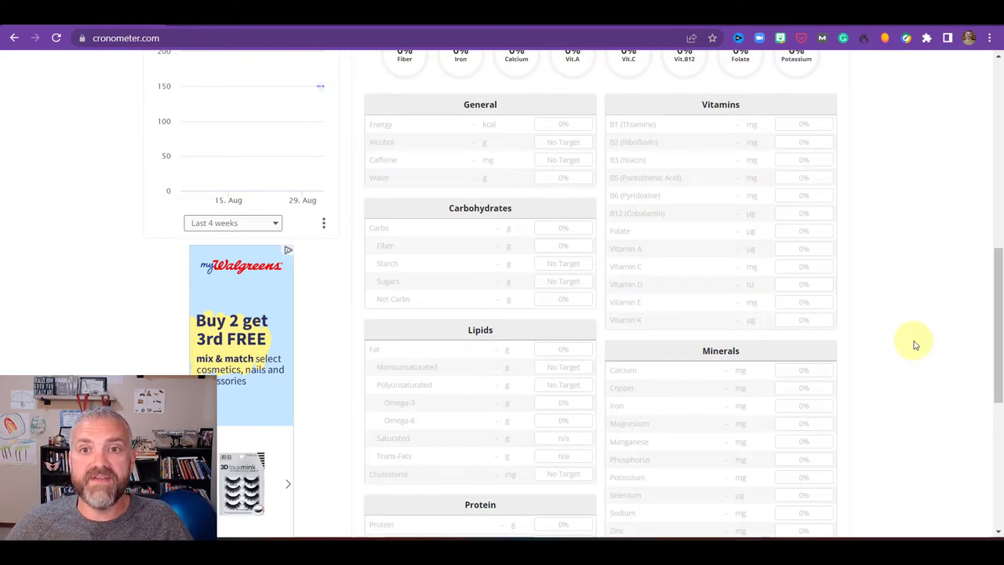
scroll(915, 356, "up", 2)
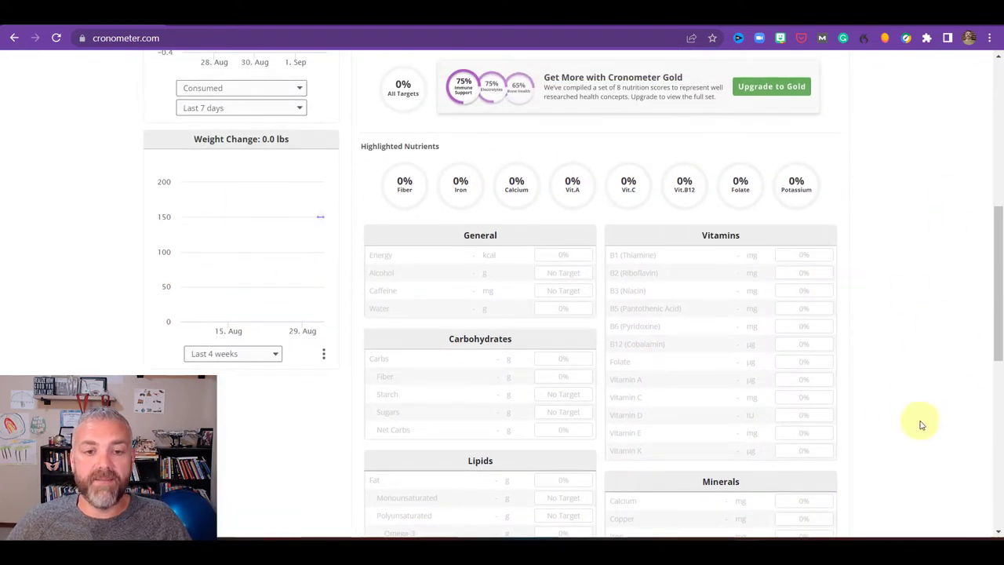
scroll(922, 424, "down", 6)
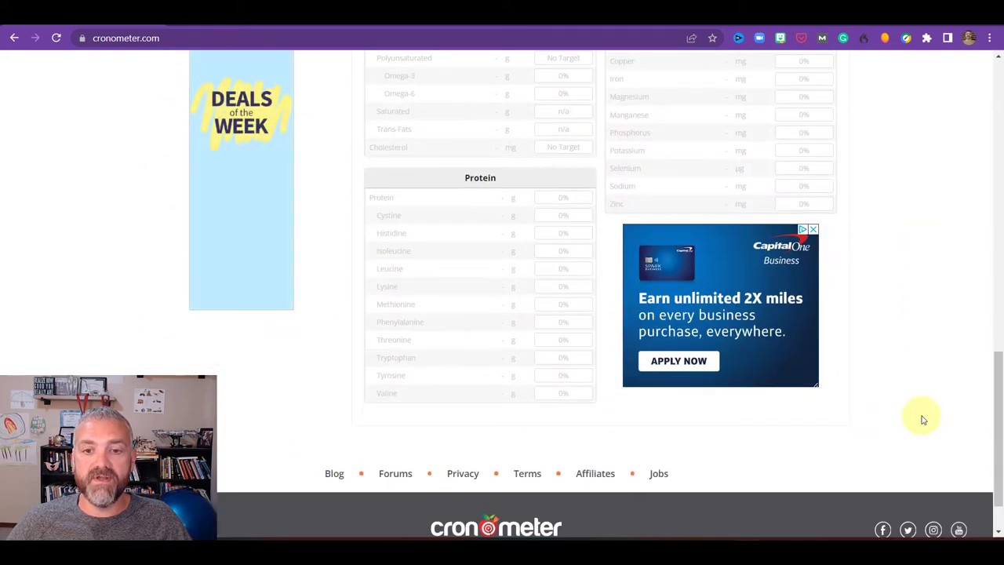
scroll(923, 420, "up", 12)
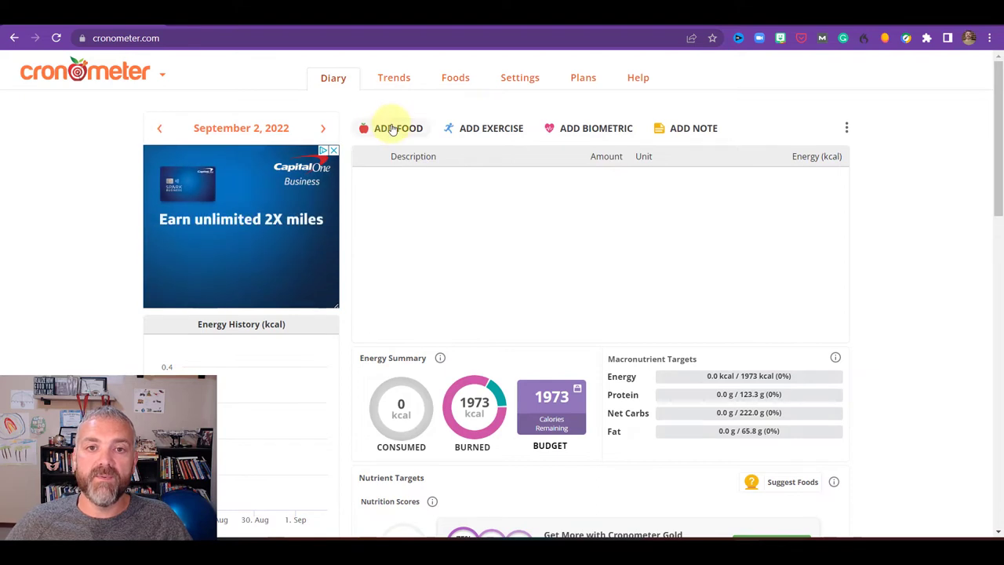
- View the Trends charts for Energy Consumed and Weight over Aug 13–Sep 2, 2022
left_click(396, 81)
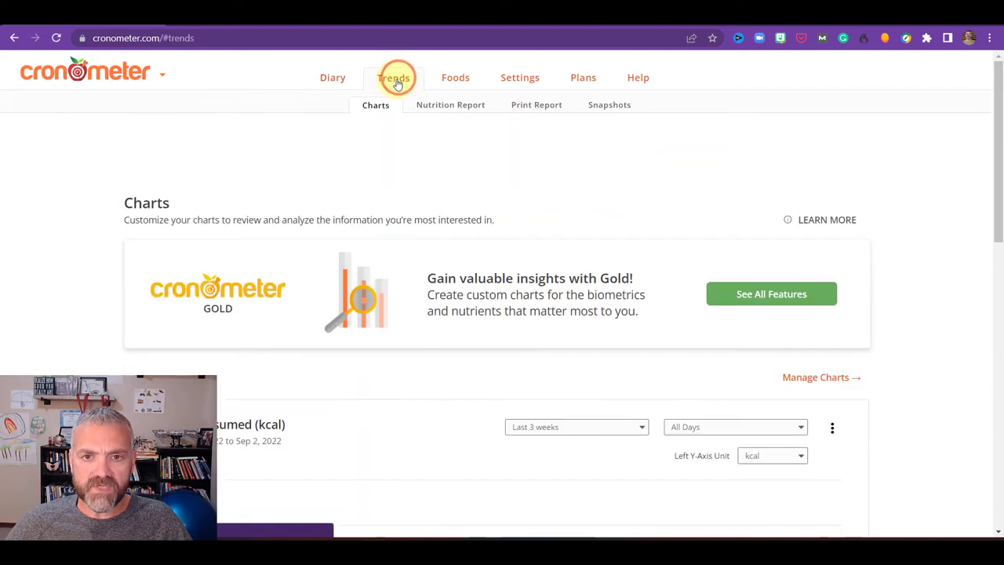
scroll(386, 363, "down", 3)
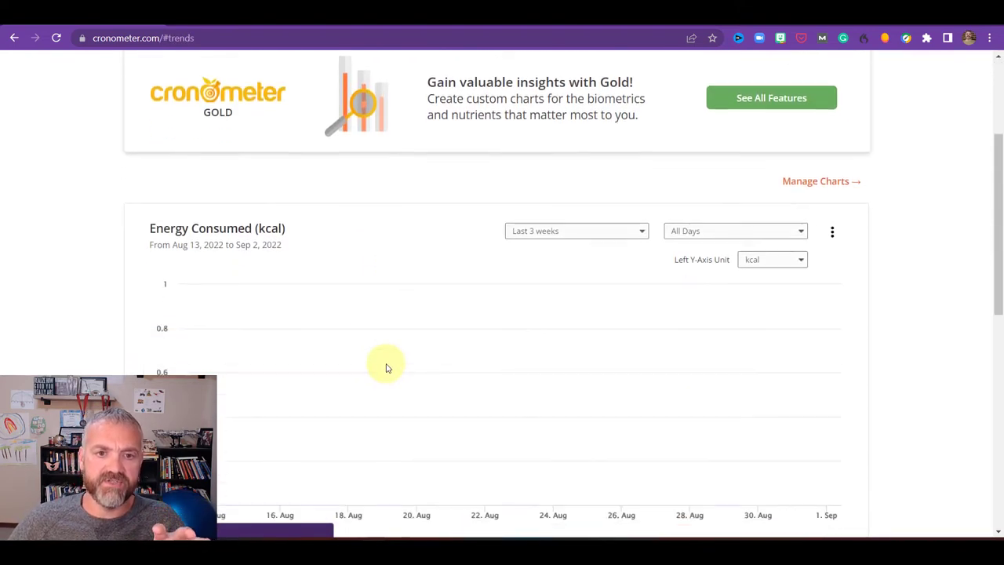
scroll(393, 371, "down", 8)
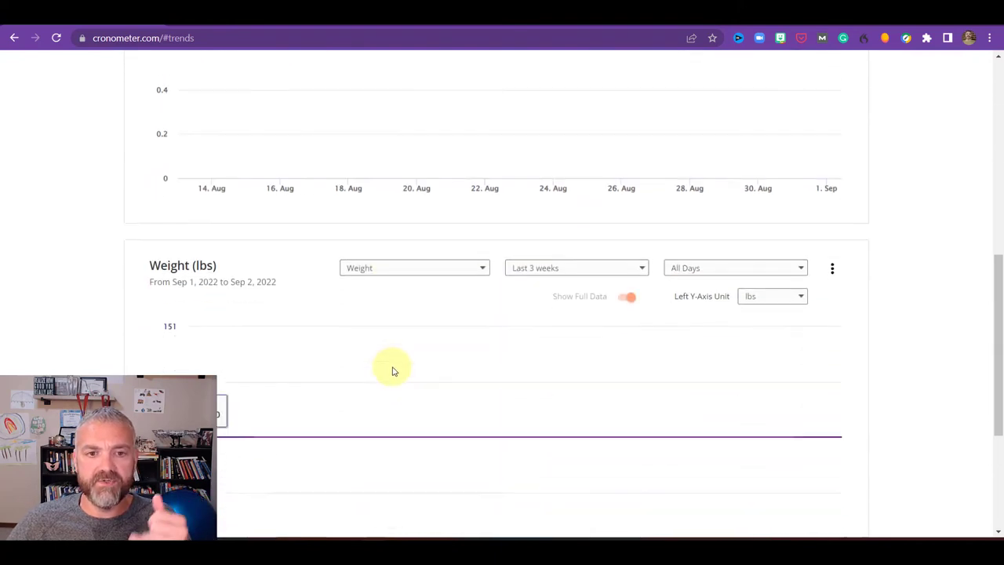
scroll(394, 374, "up", 15)
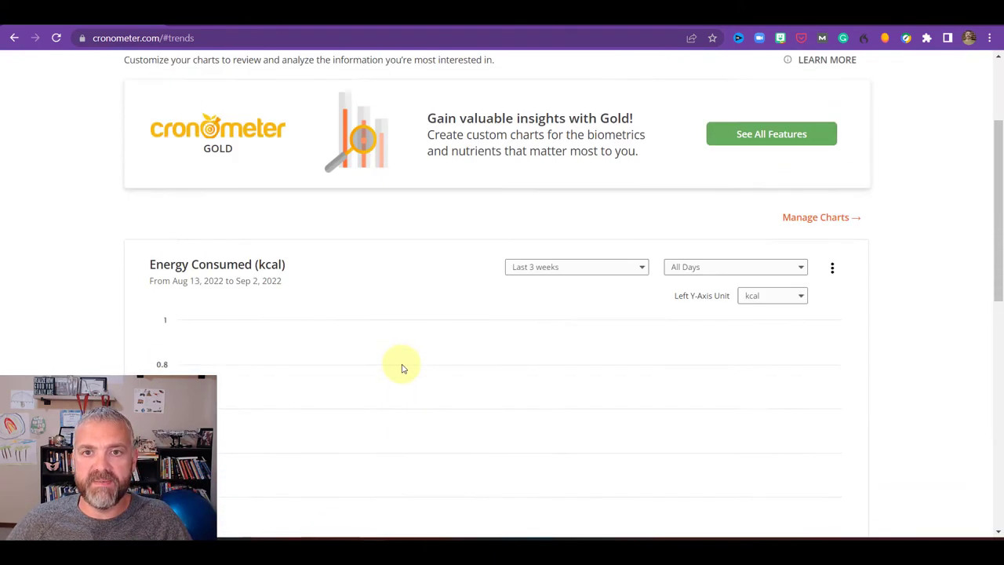
- Browse the Foods section's Custom Foods and Search Foods pages, ending on Custom Recipes
left_click(456, 79)
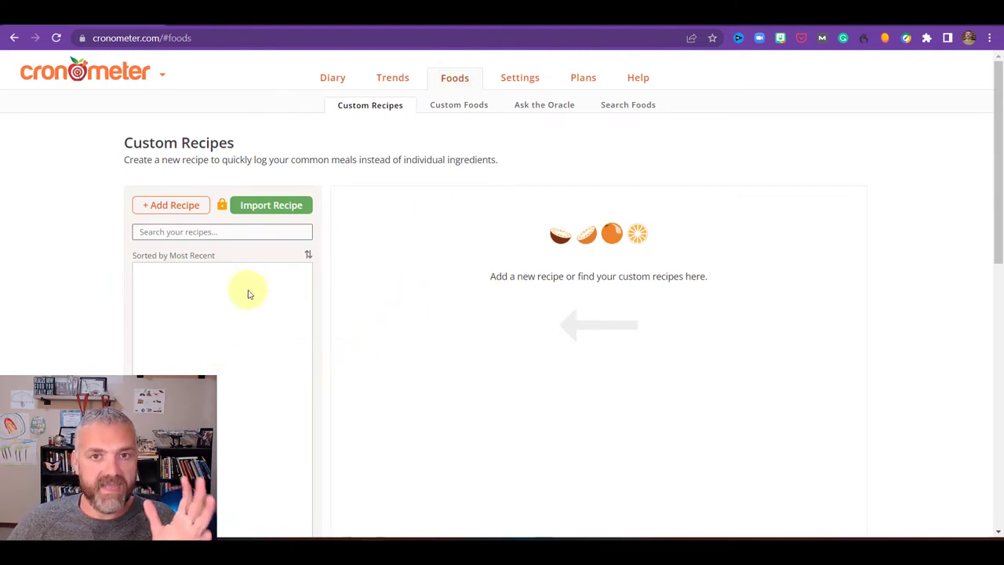
left_click(459, 110)
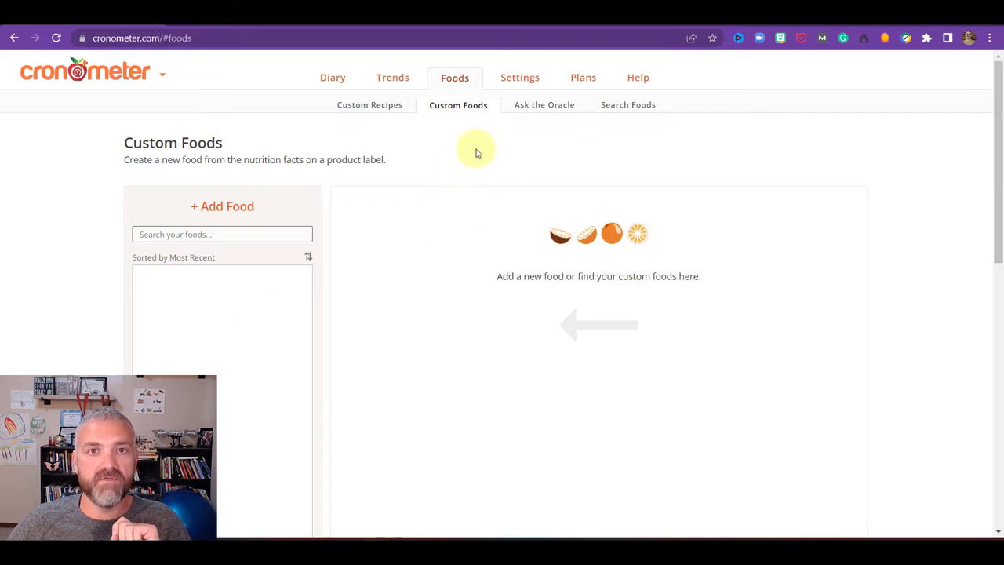
left_click(628, 109)
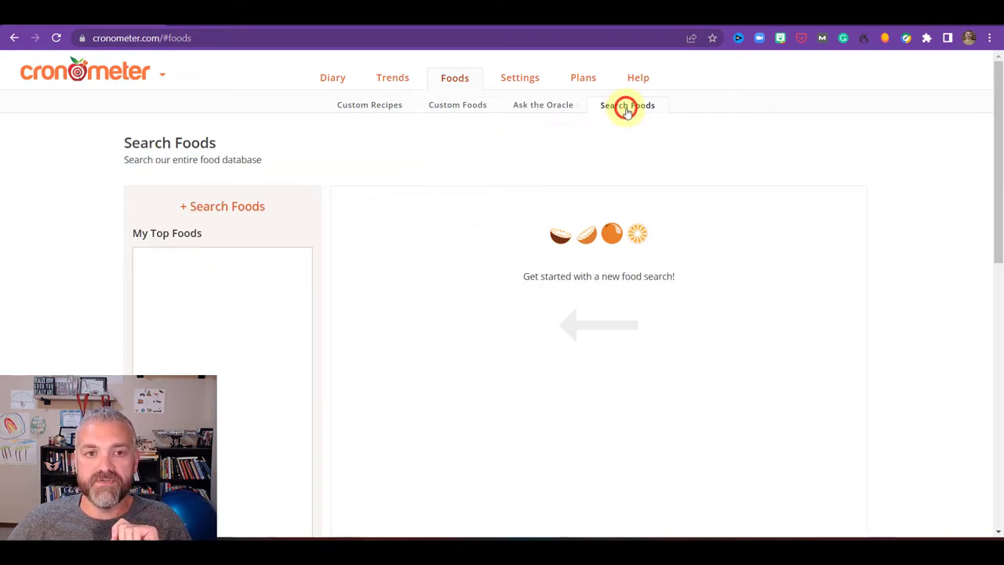
left_click(374, 110)
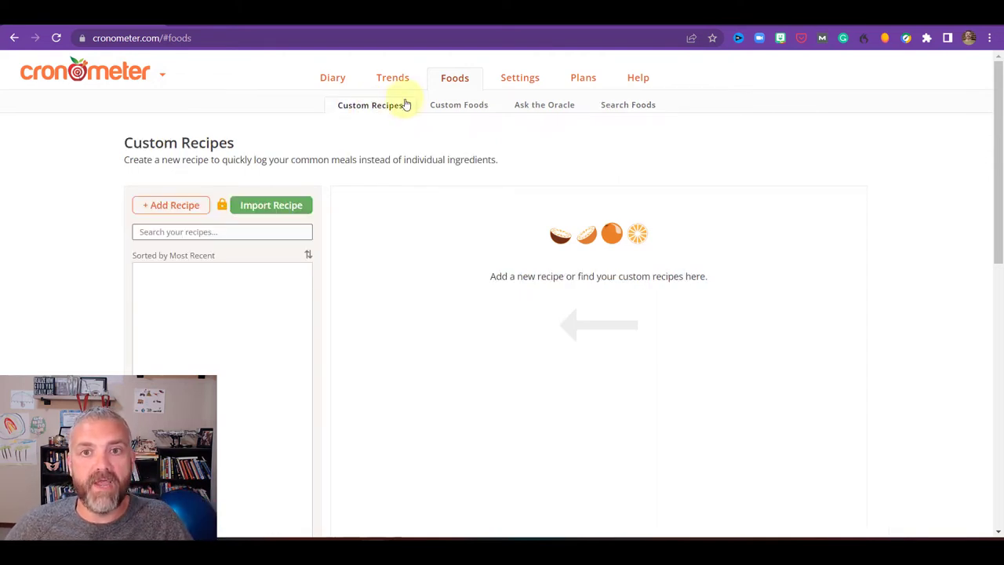
- Scroll through Account Settings, then view the Basic, Gold, Pro and Enterprise subscription plans
left_click(517, 79)
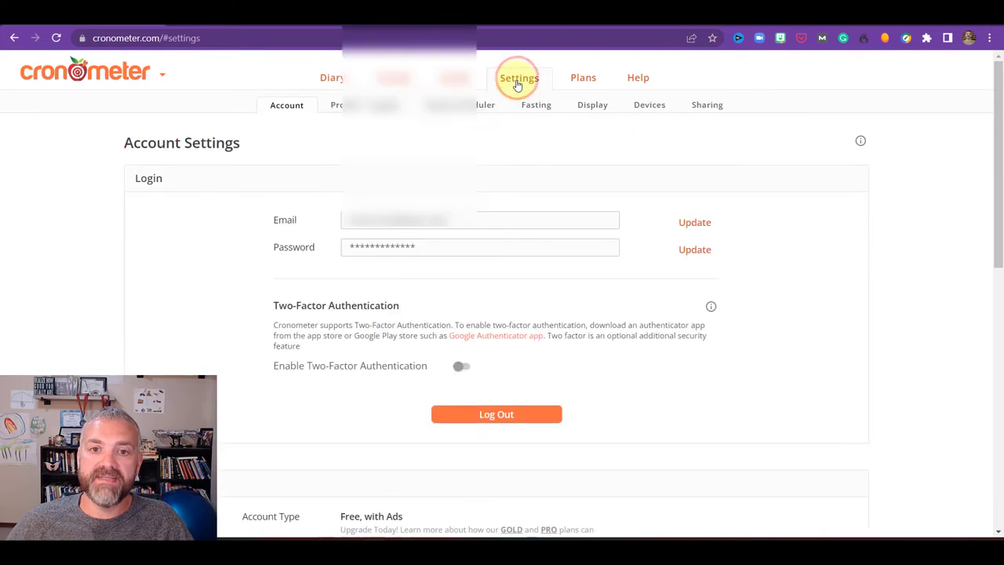
scroll(213, 375, "down", 4)
scroll(224, 400, "down", 2)
scroll(224, 398, "up", 6)
scroll(224, 398, "up", 1)
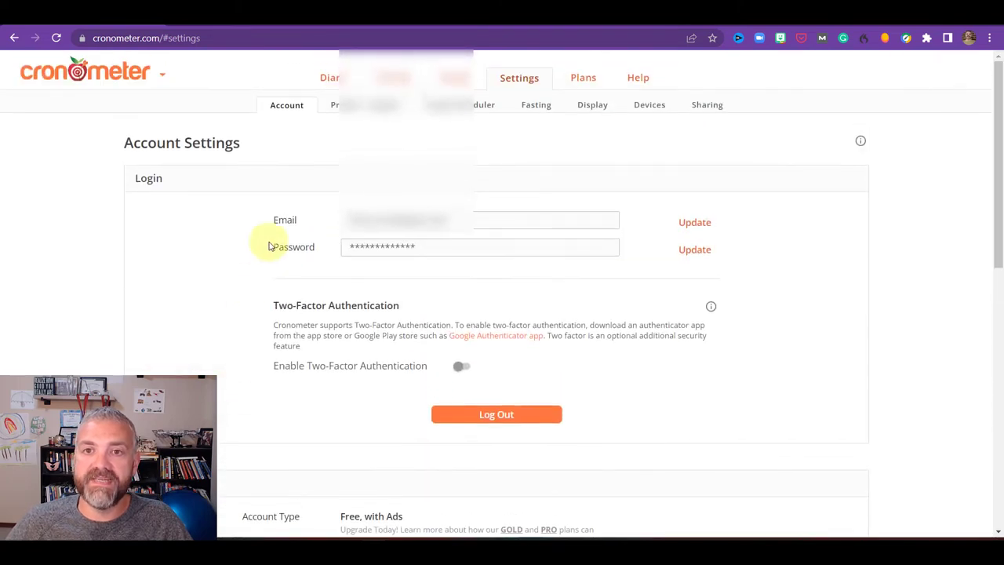
left_click(584, 80)
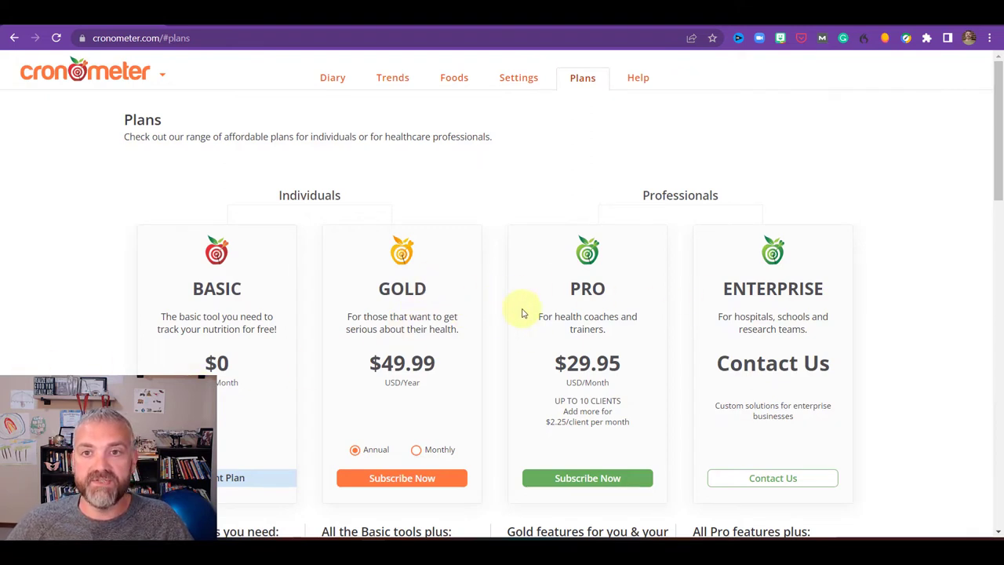
- Visit the Help and Foods pages, then go back to the September 2, 2022 diary
left_click(639, 78)
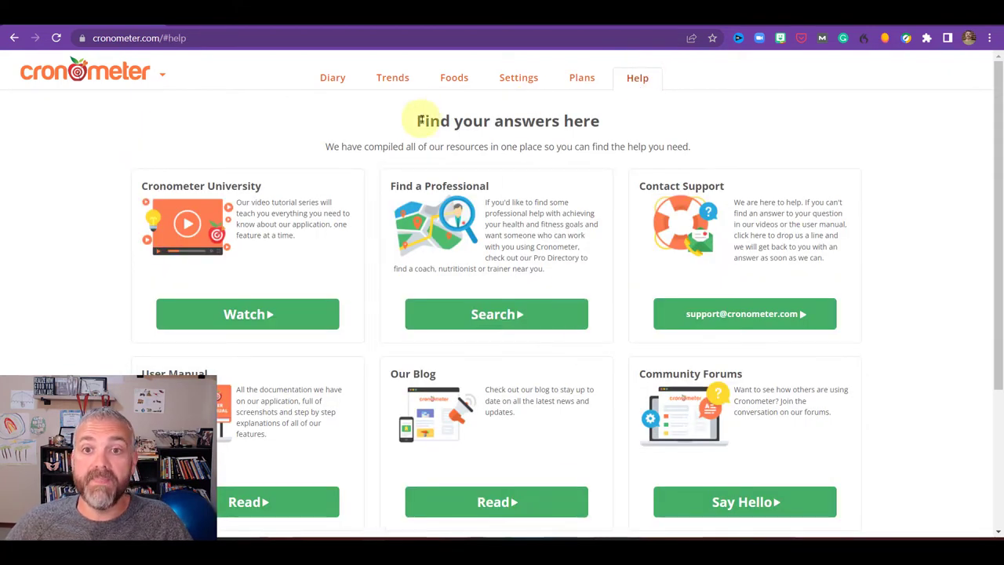
left_click(457, 80)
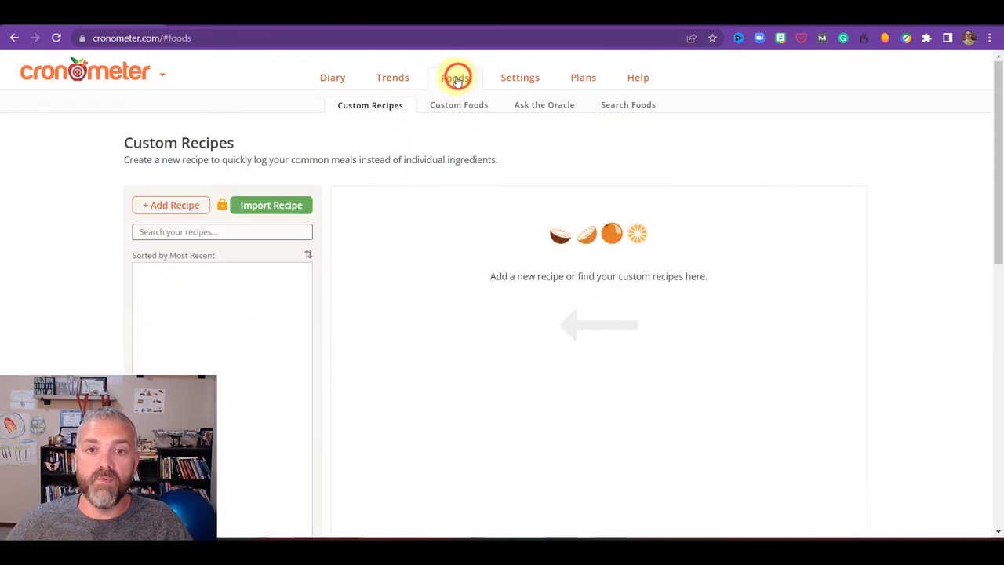
left_click(342, 81)
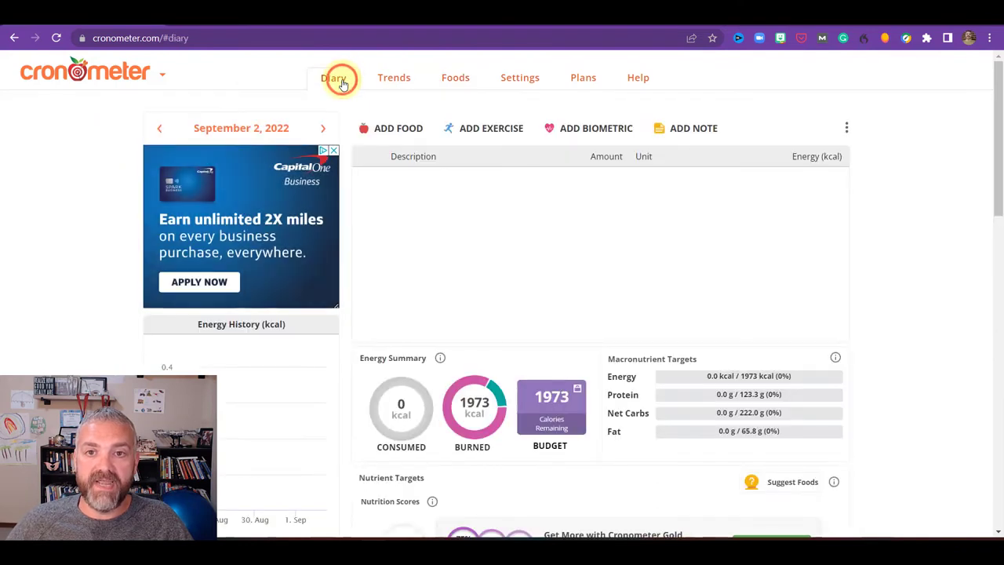
- Search foods for 'pop tart' and select Pop-Tarts, Frosted Strawberry
left_click(395, 133)
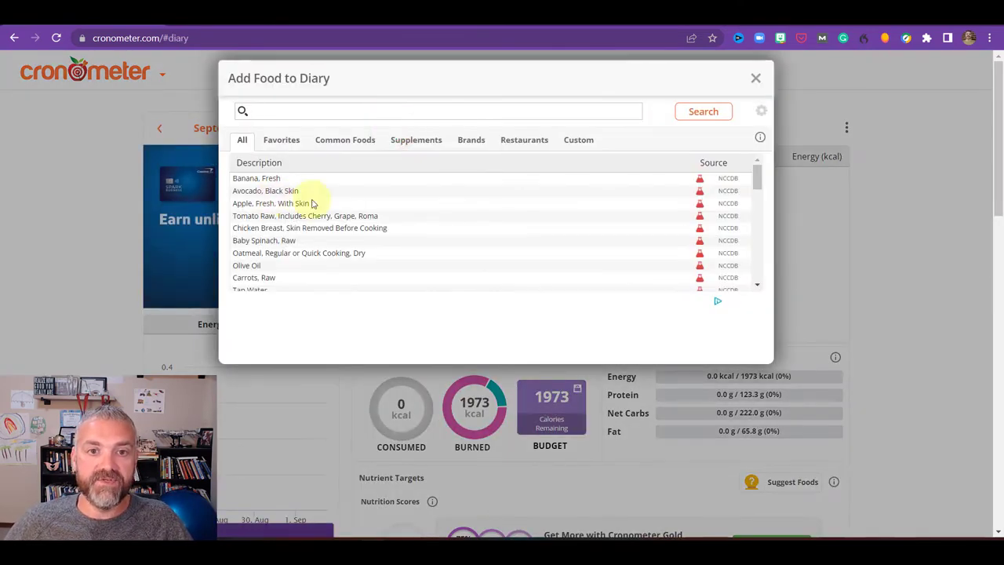
left_click(291, 114)
type("pop tart")
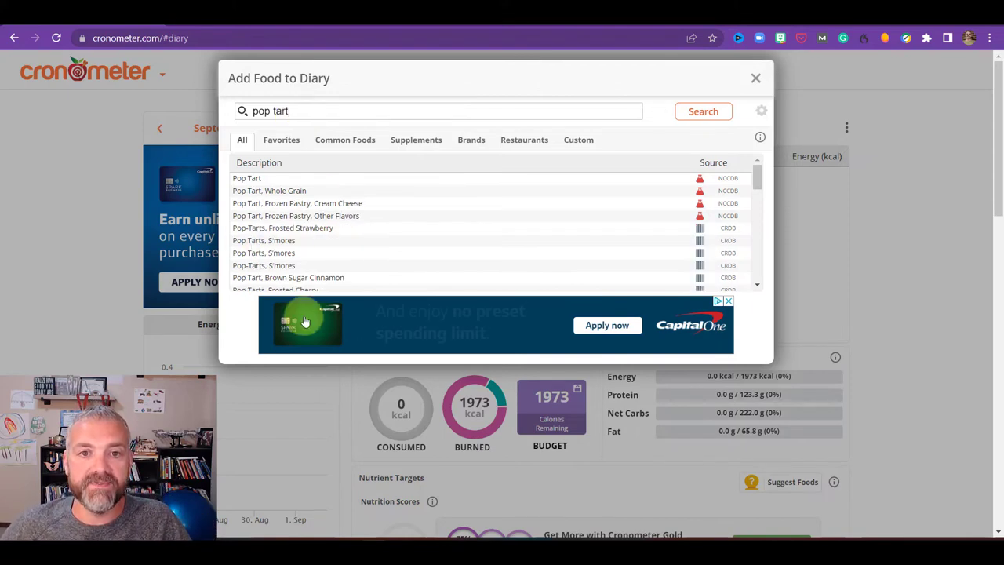
left_click(312, 228)
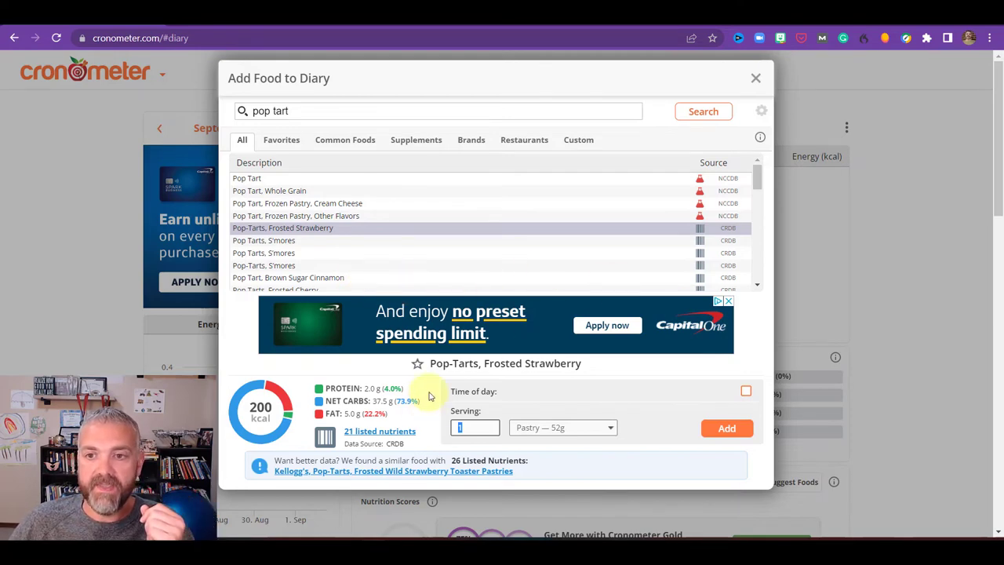
- Log 2 servings with the Pastry — 52g unit, giving 400 kcal consumed
scroll(429, 398, "down", 3)
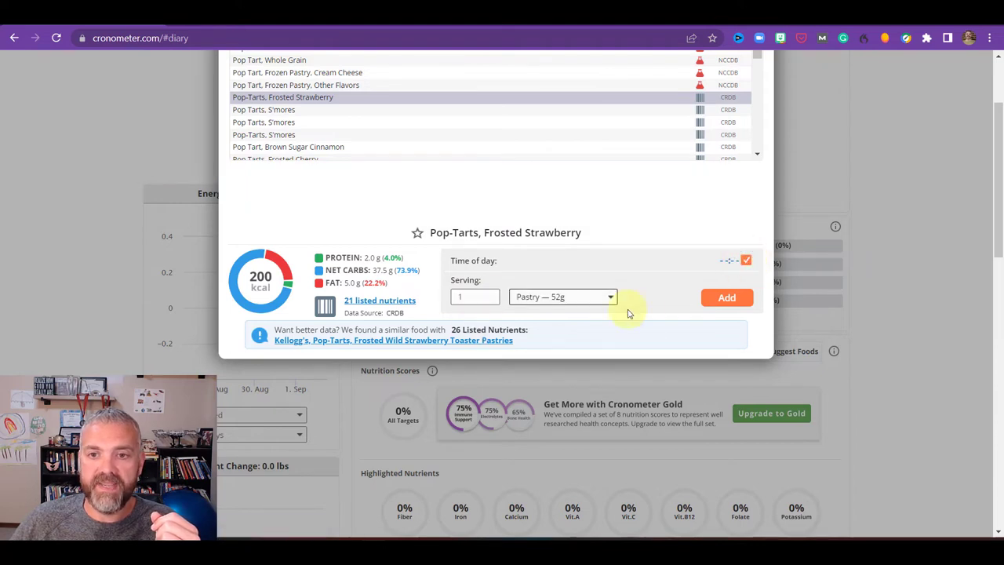
left_click(589, 299)
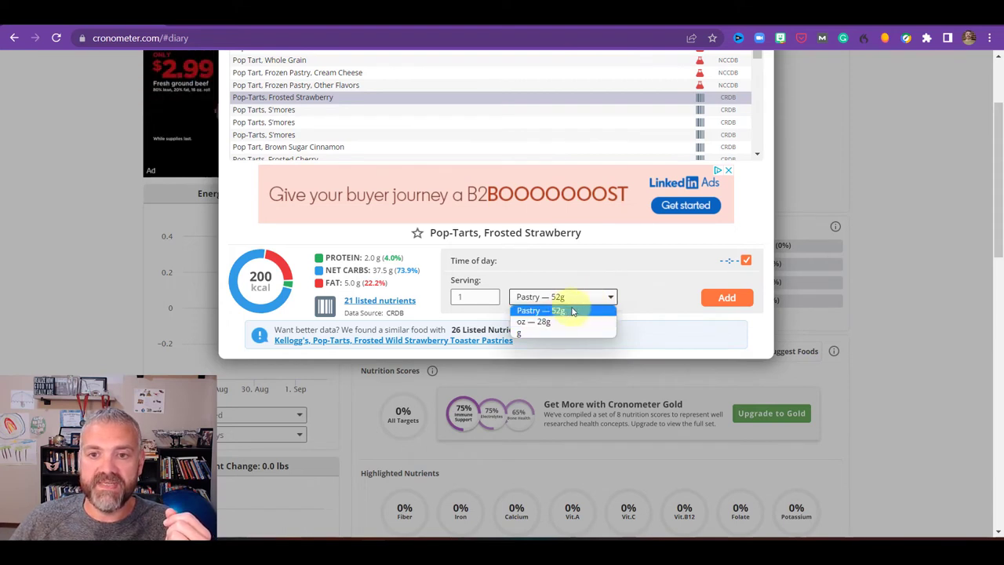
left_click(550, 322)
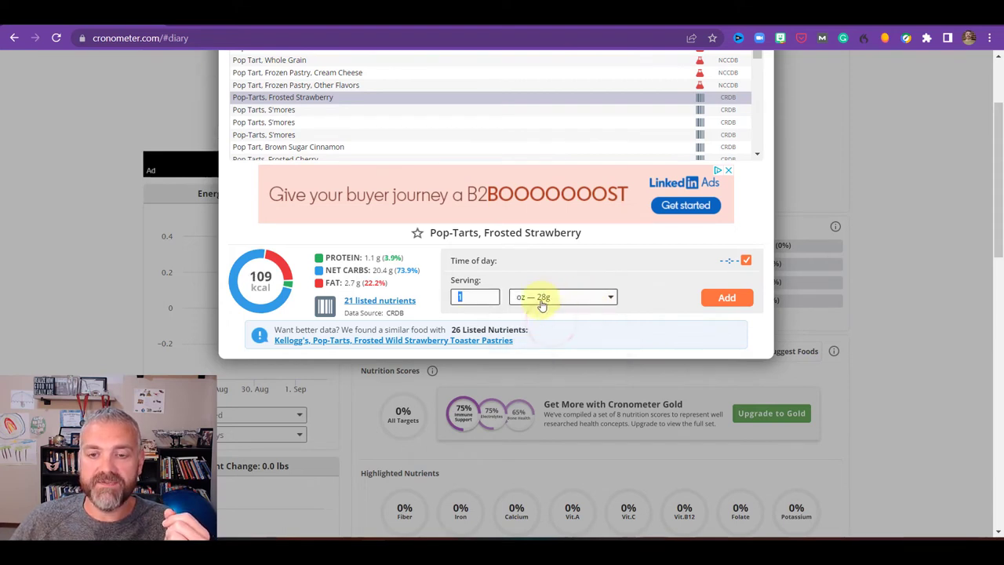
left_click(560, 295)
left_click(551, 312)
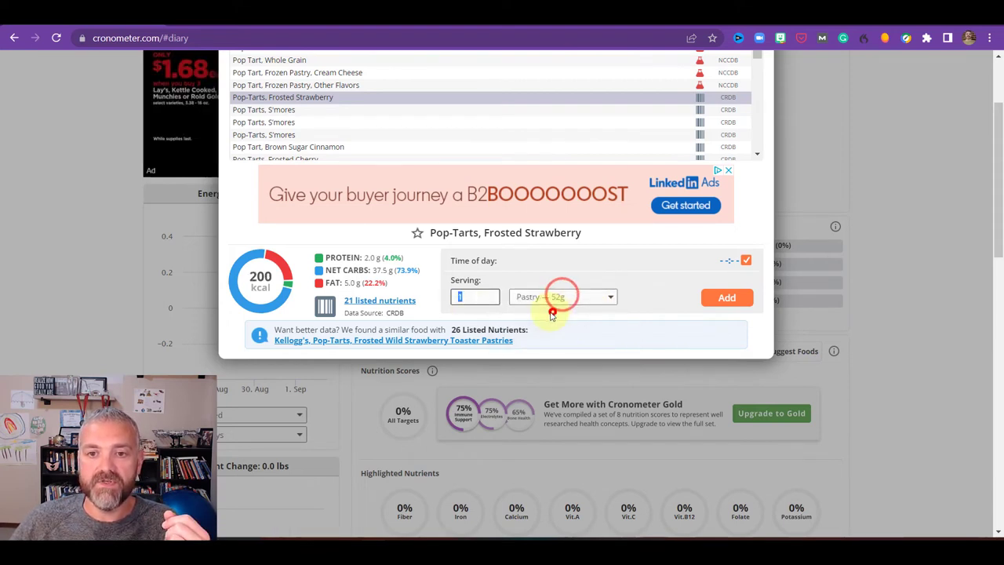
left_click(473, 297)
key("BackSpace")
type("2")
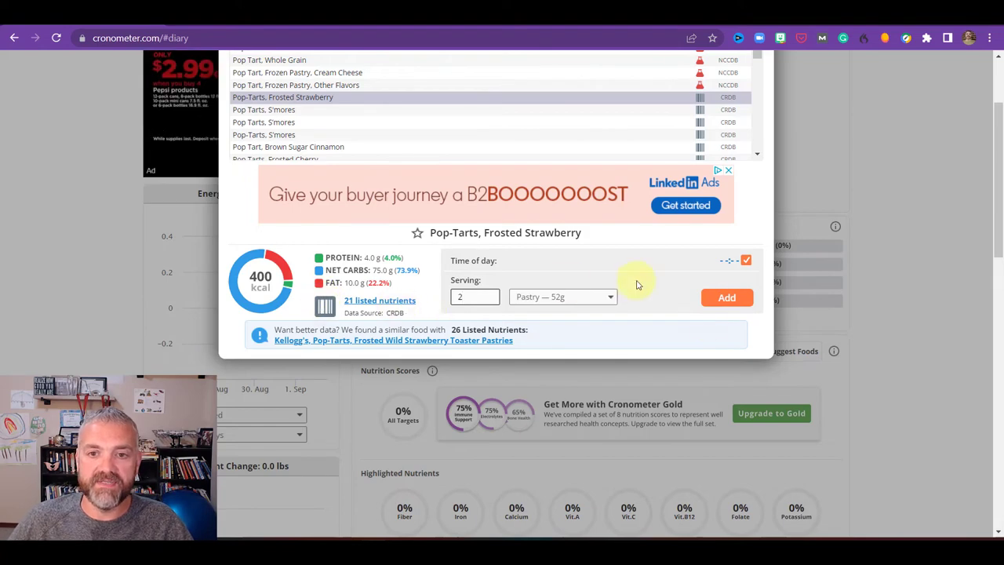
left_click(728, 303)
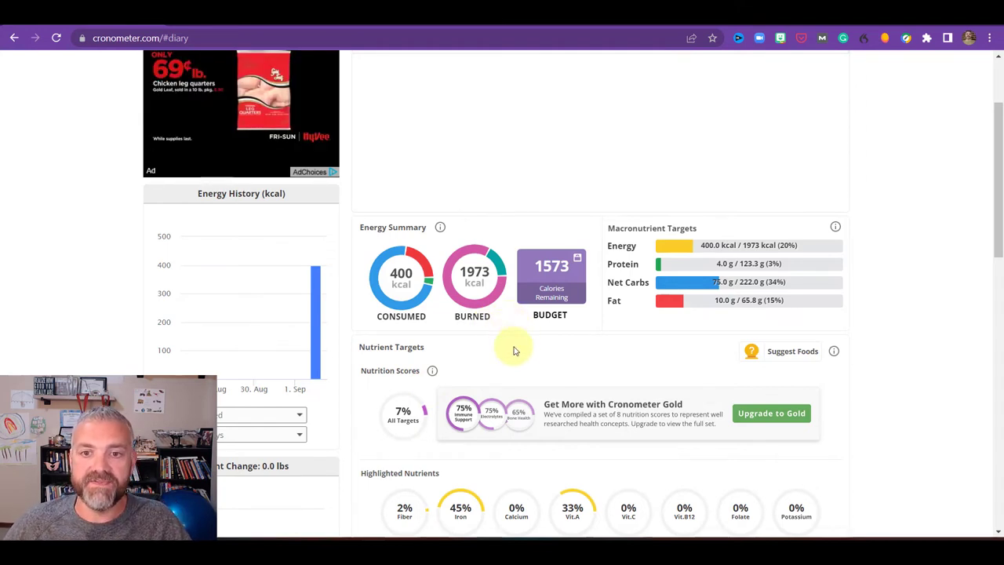
scroll(541, 380, "up", 1)
scroll(544, 382, "up", 1)
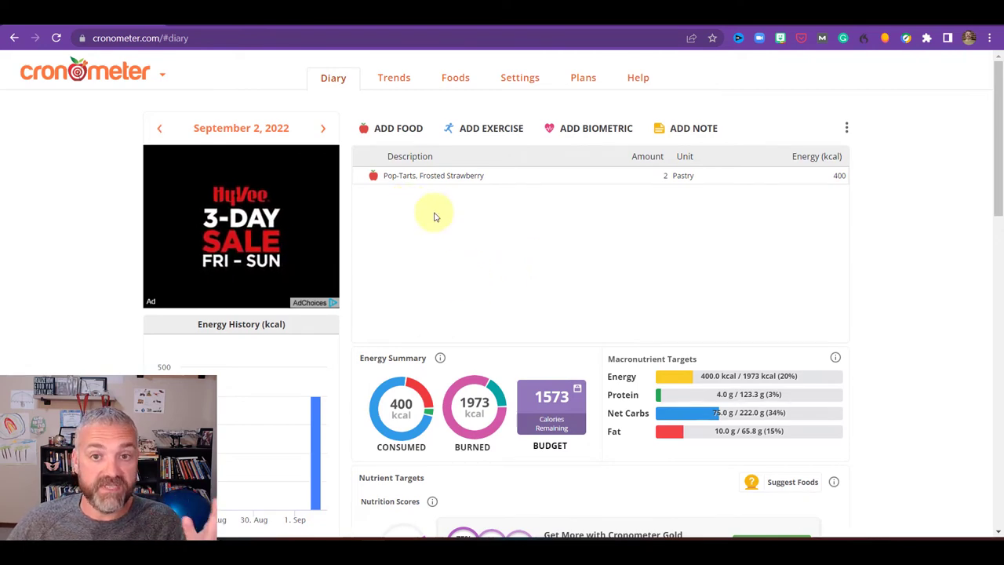
scroll(534, 358, "down", 4)
scroll(502, 372, "down", 6)
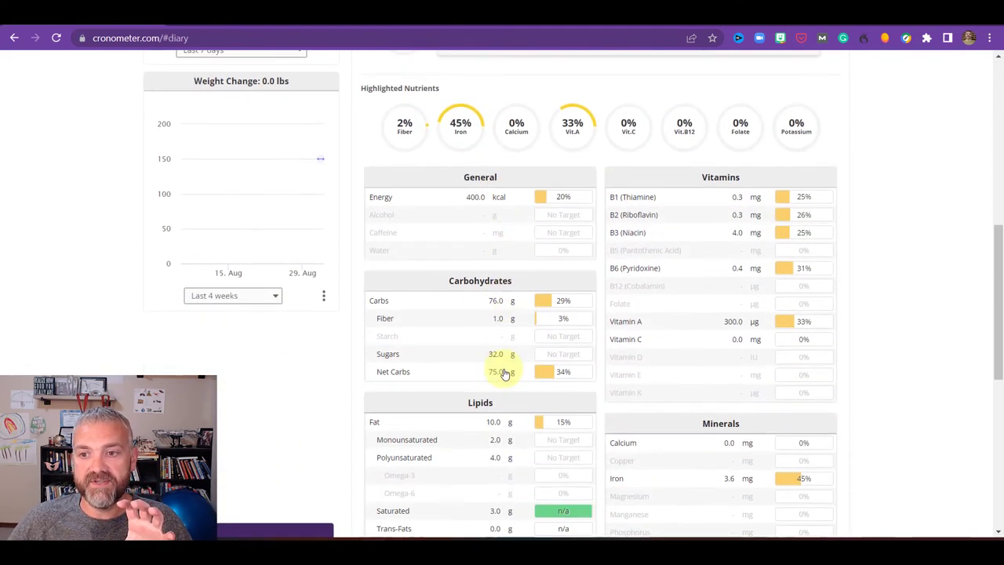
scroll(509, 375, "up", 3)
scroll(508, 375, "up", 7)
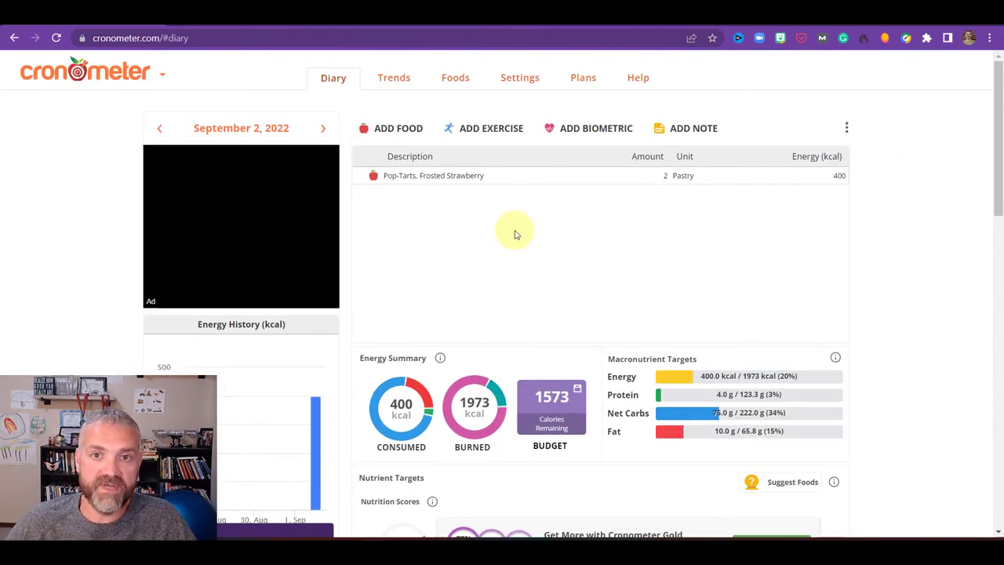
- Search exercises for 'run' and select Running General
left_click(482, 131)
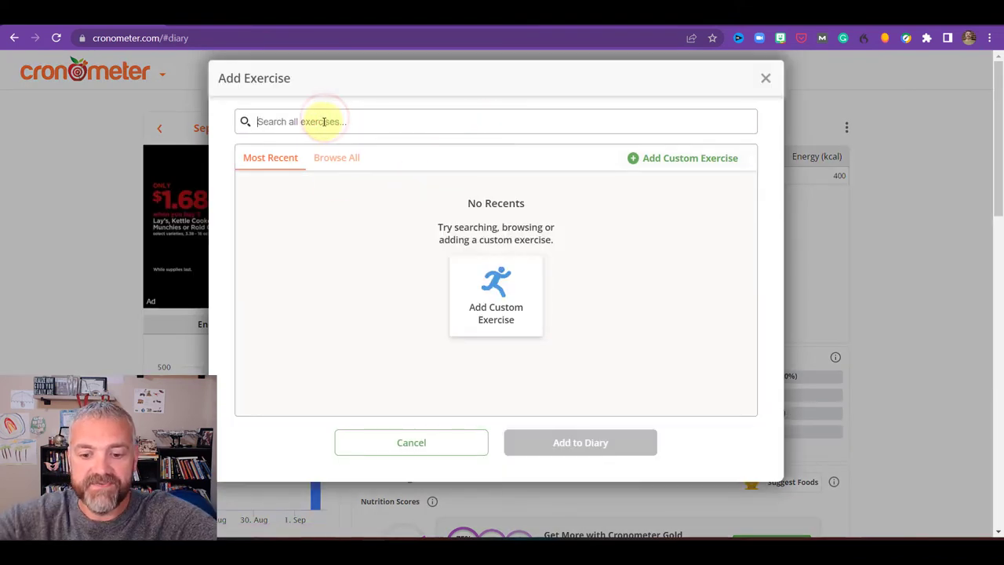
type("run")
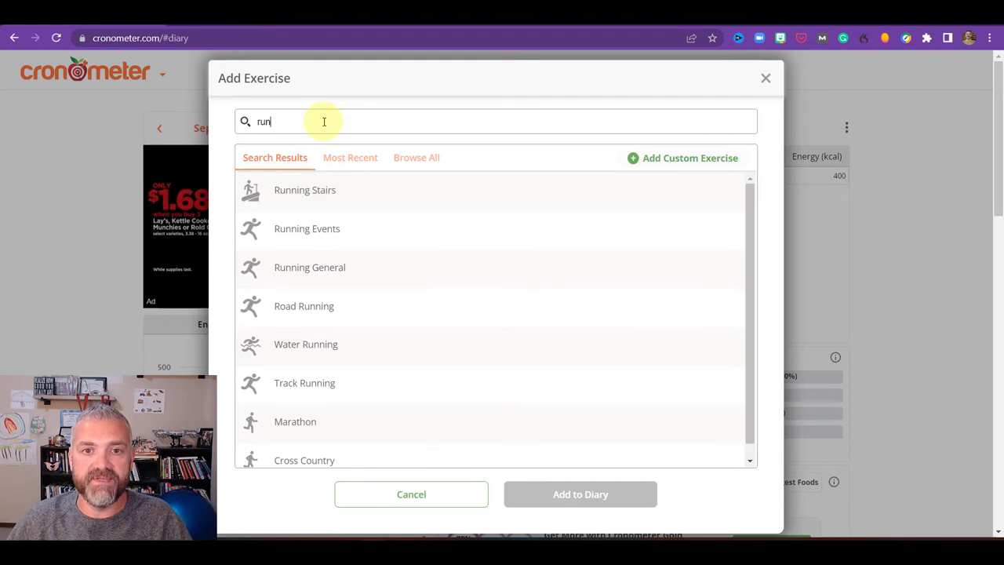
left_click(324, 270)
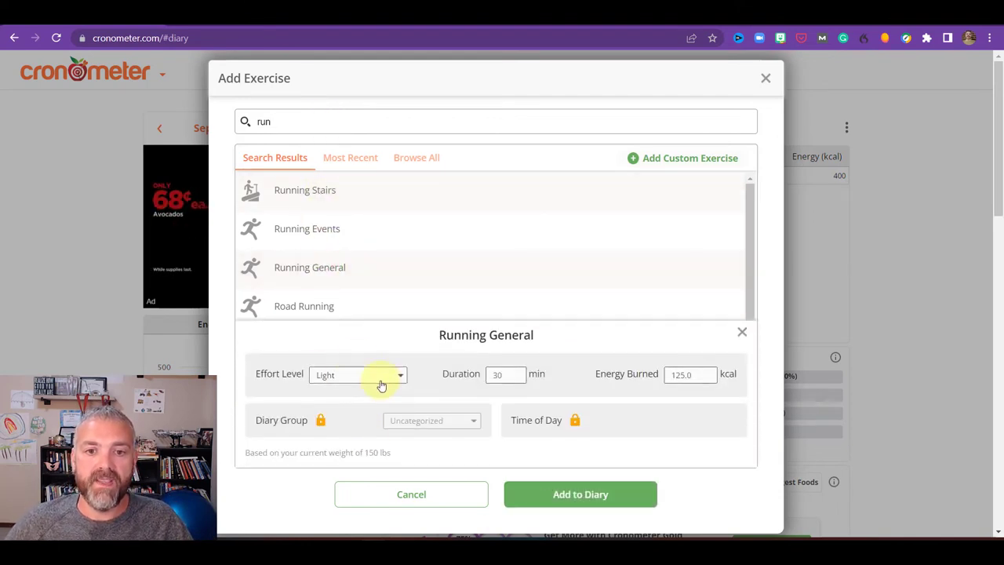
- Log 30 minutes at Moderate effort, burning 214.3 kcal for 1777 kcal remaining
left_click(380, 384)
left_click(373, 400)
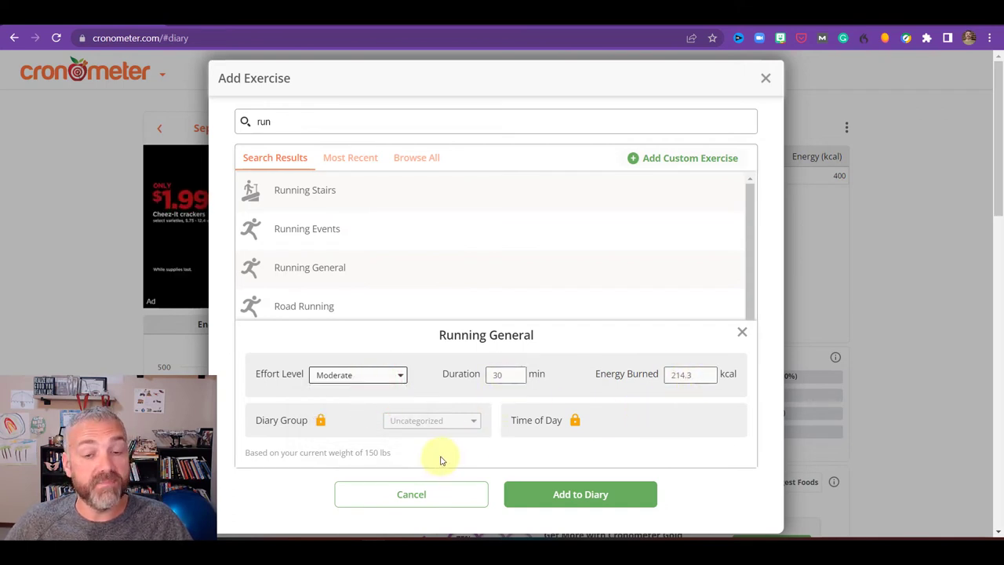
scroll(341, 449, "down", 2)
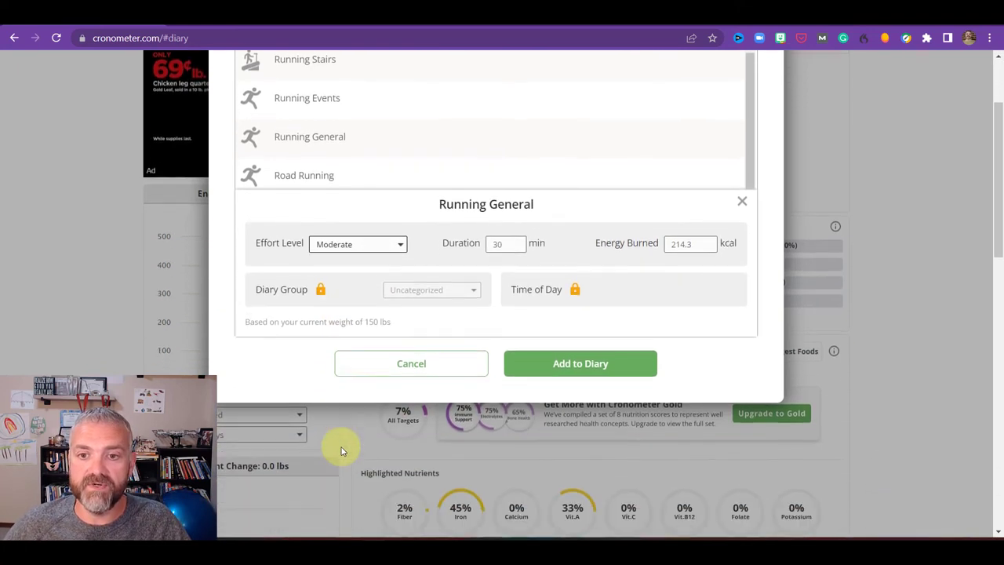
scroll(341, 449, "up", 1)
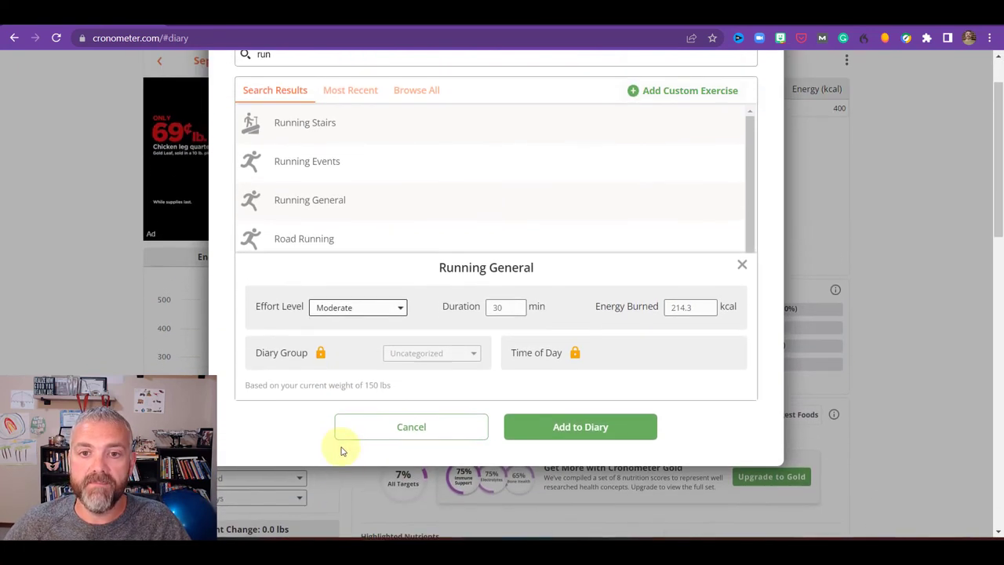
left_click(554, 429)
scroll(510, 407, "up", 1)
scroll(510, 407, "up", 1)
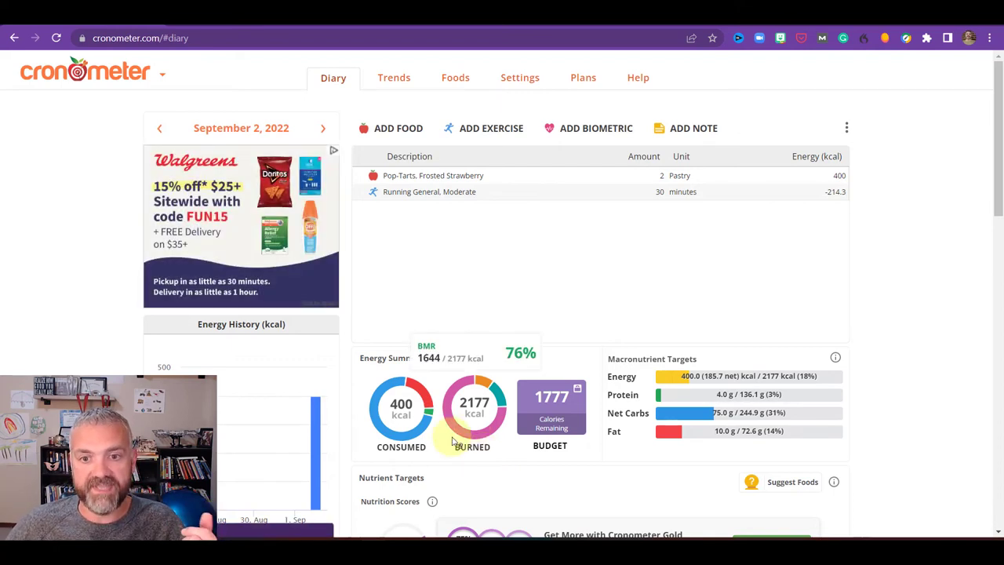
mouse_move(533, 401)
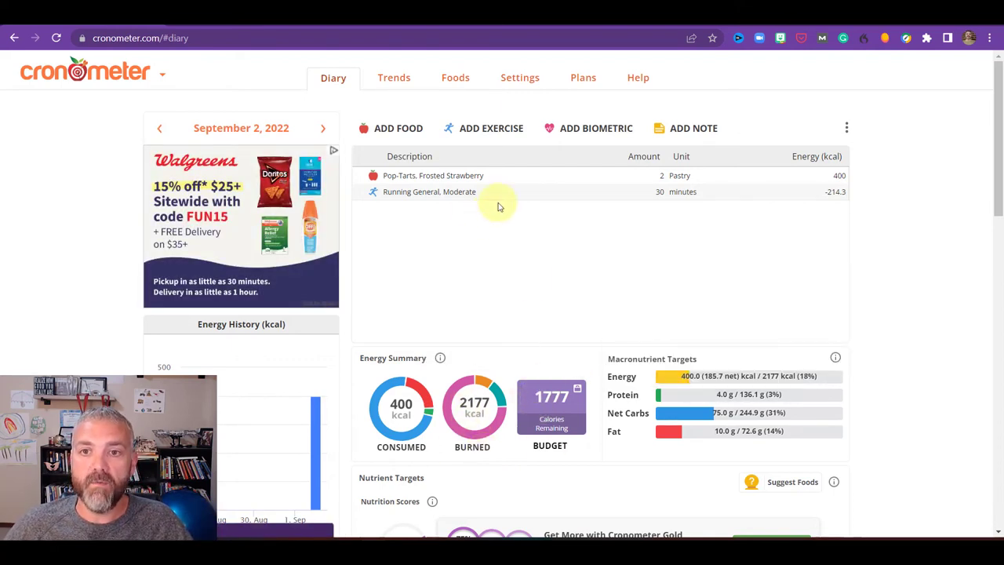
left_click(585, 129)
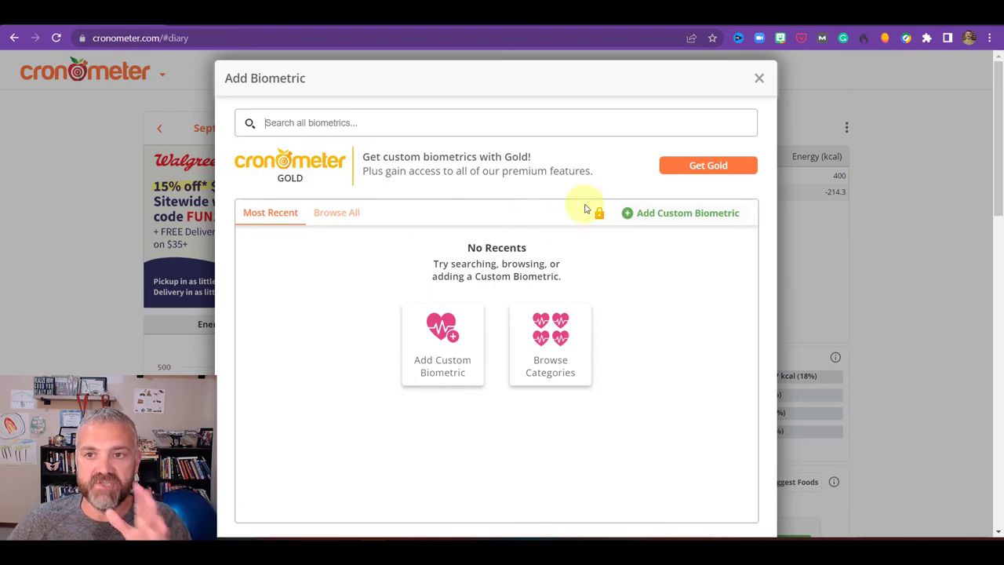
left_click(758, 78)
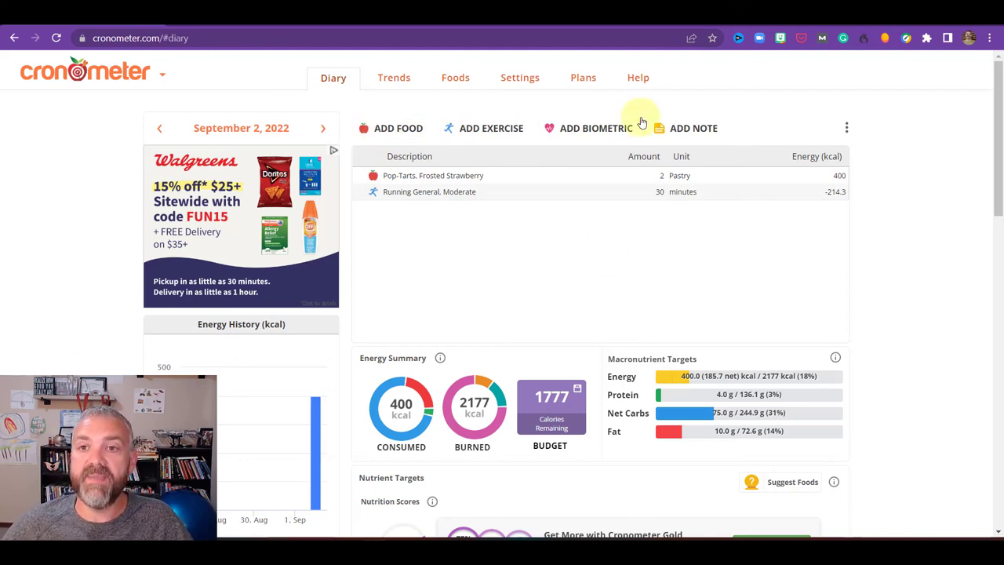
left_click(639, 81)
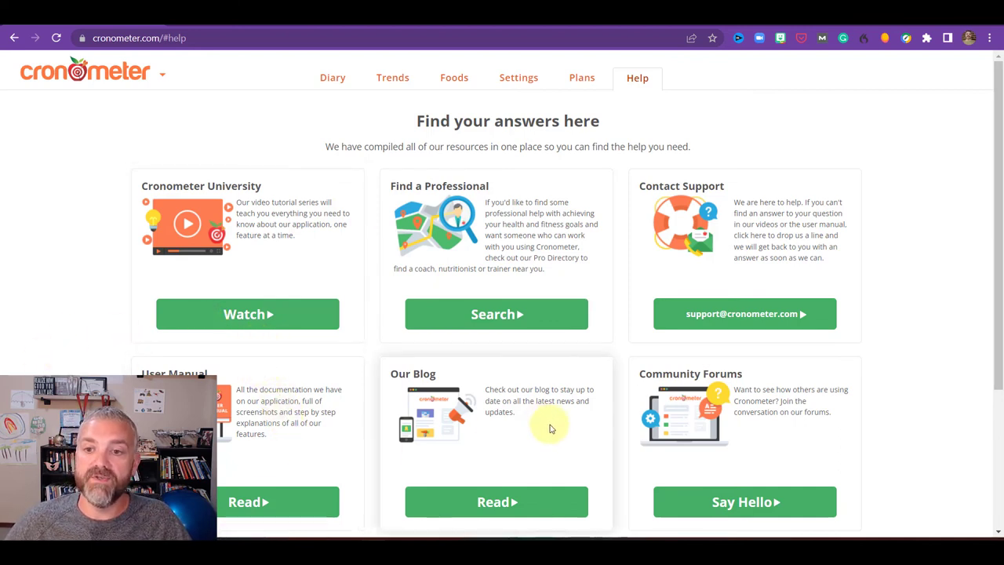
left_click(332, 81)
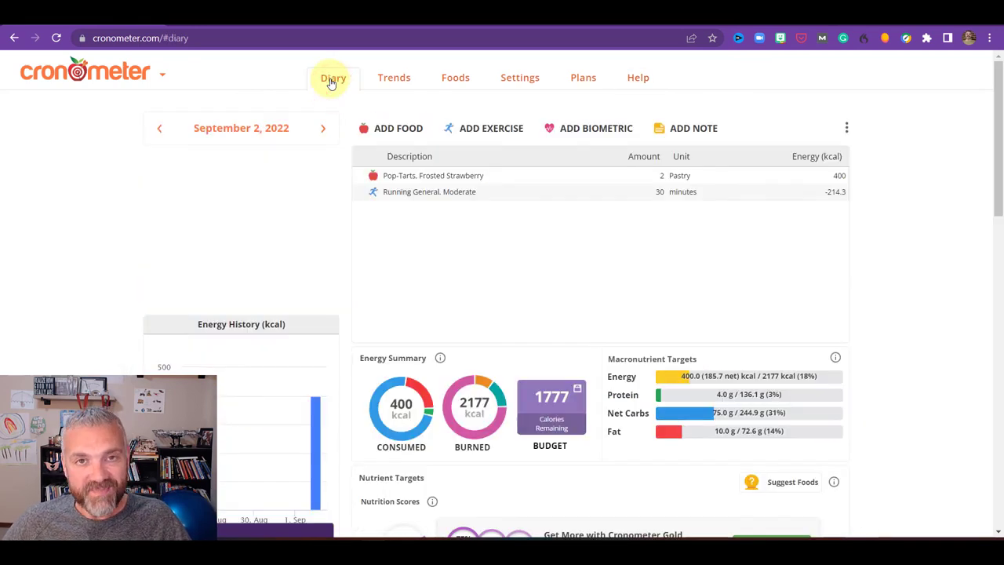